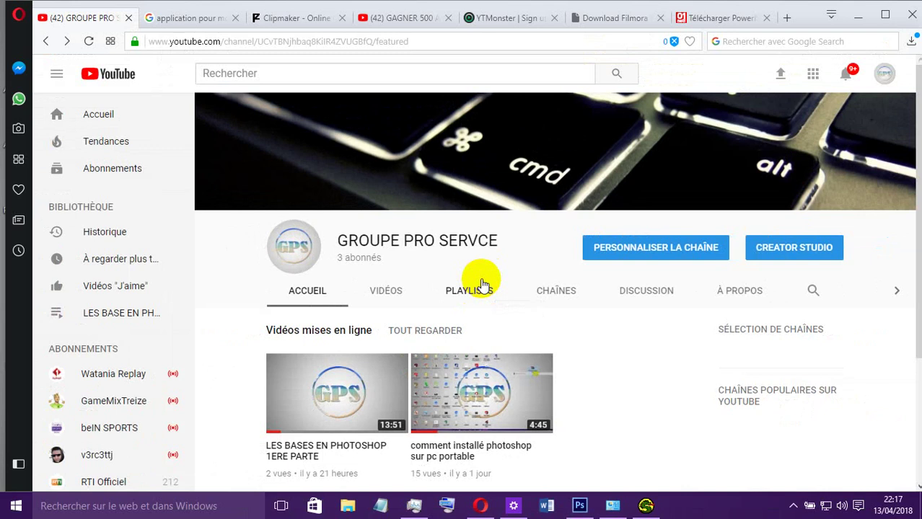
Switch to Photoshop and examine the available file, editing, image and layer commands
click(578, 506)
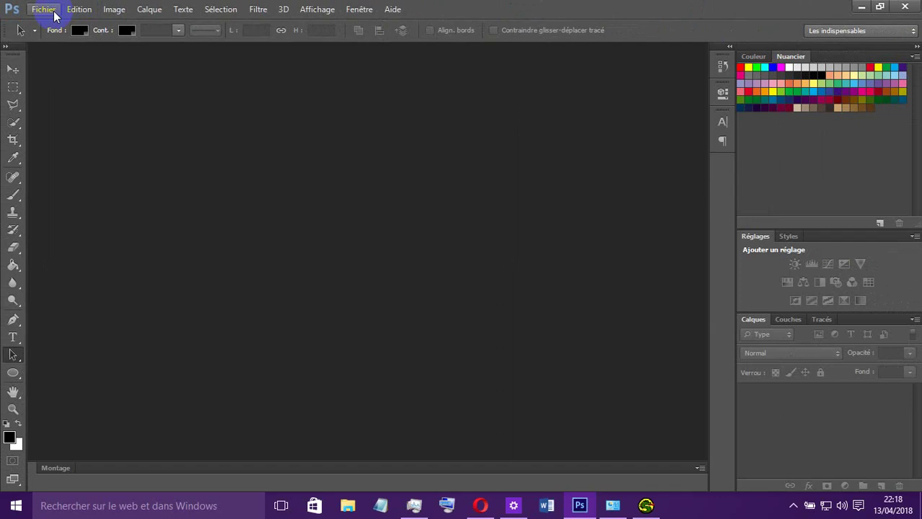
click(55, 13)
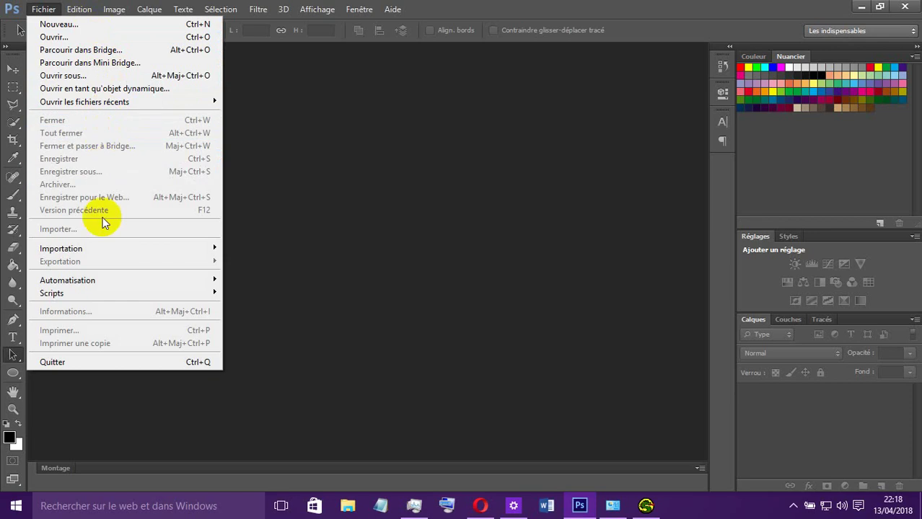
click(86, 11)
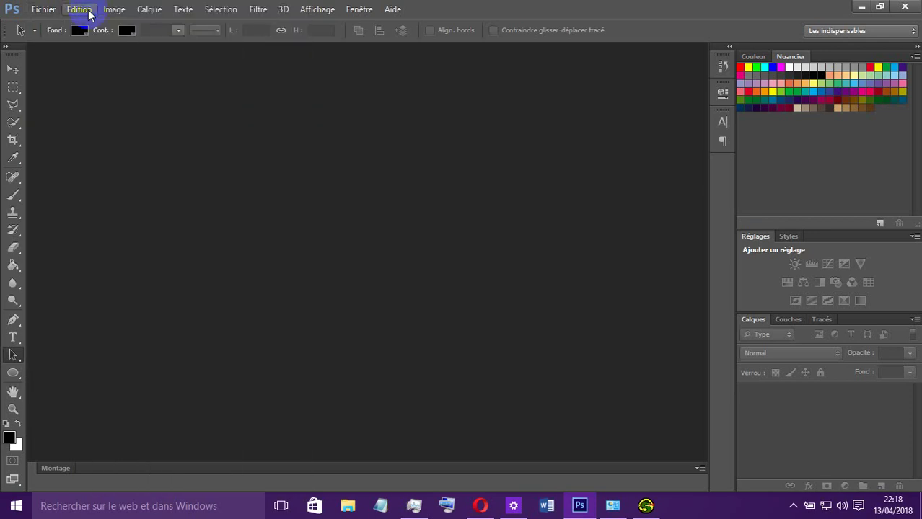
click(89, 11)
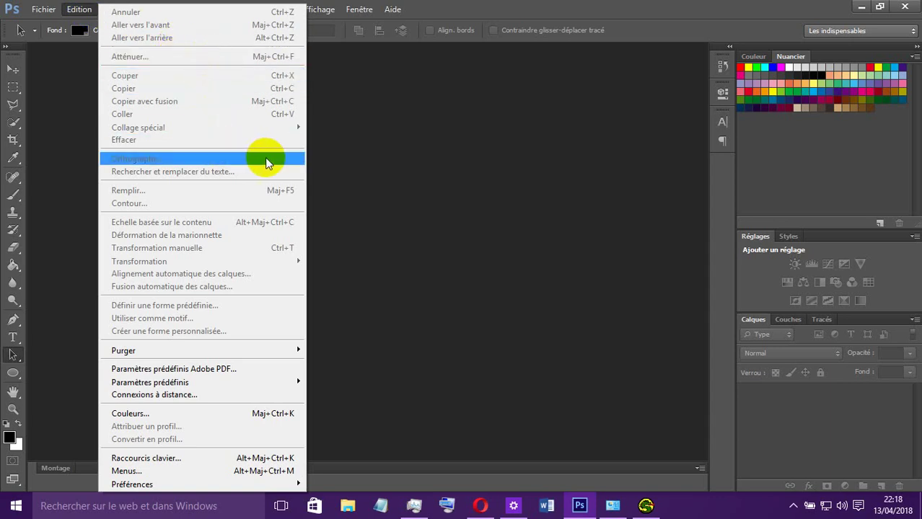
click(384, 179)
click(127, 16)
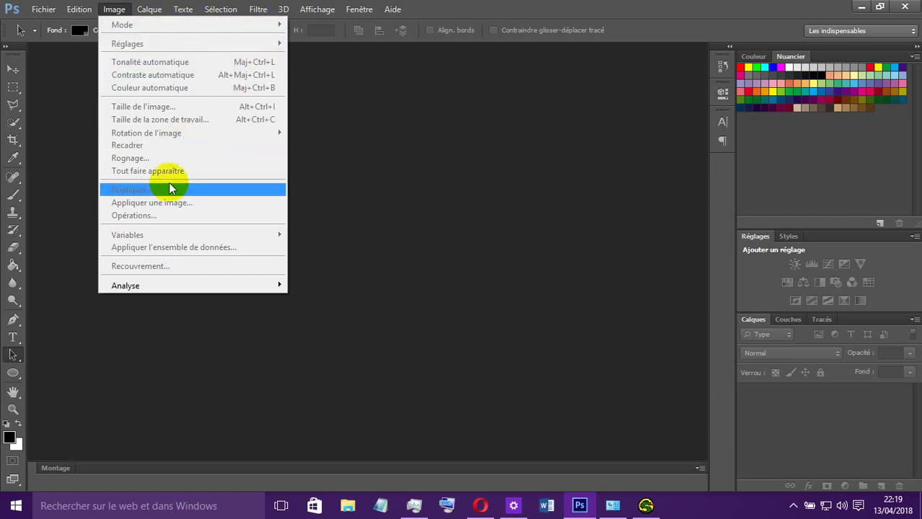
click(173, 286)
click(171, 310)
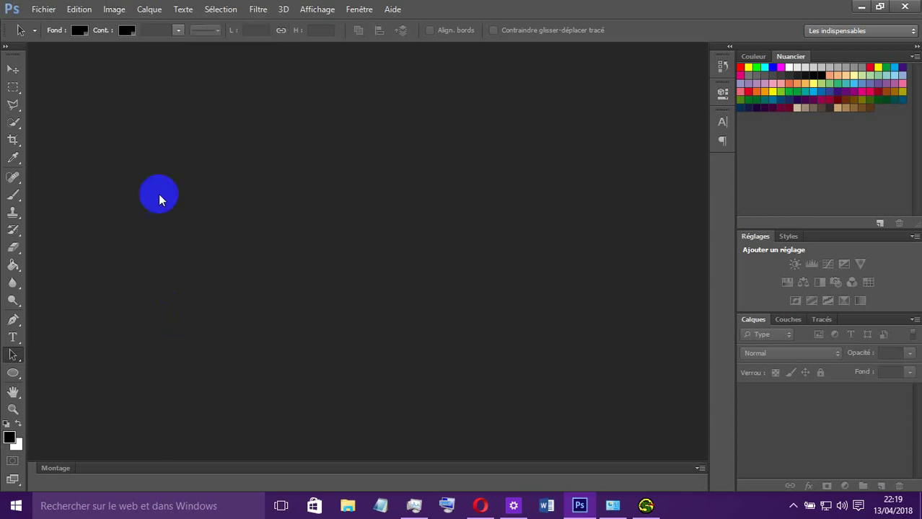
click(149, 10)
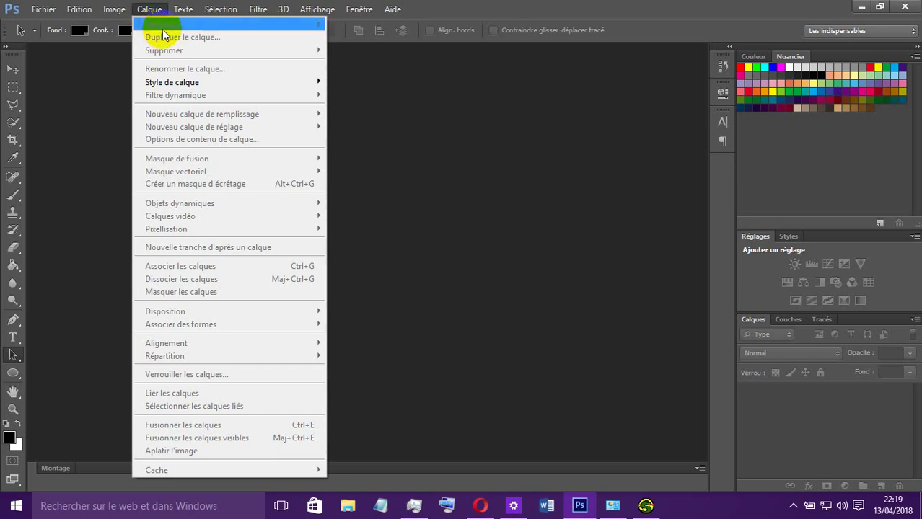
mouse_move(200, 84)
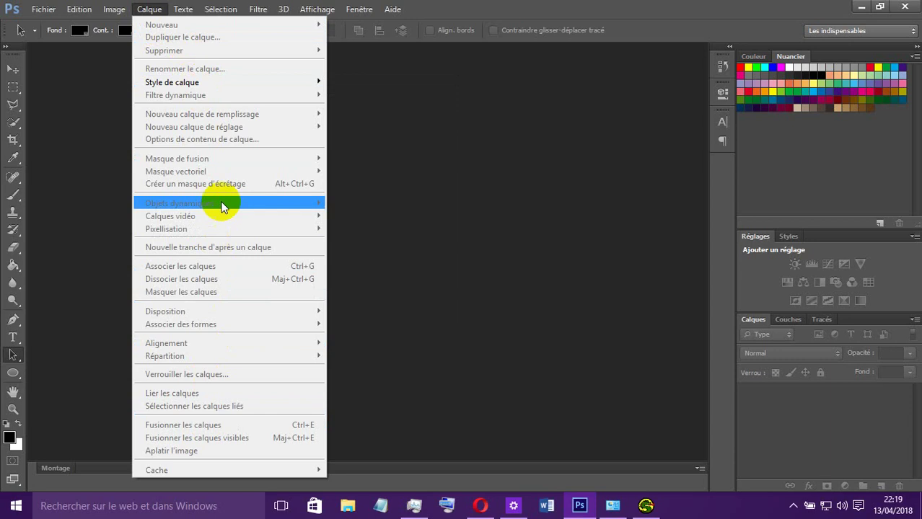
mouse_move(181, 9)
Display the Character and Paragraph panels from the text commands, and collapse the panel group
click(182, 8)
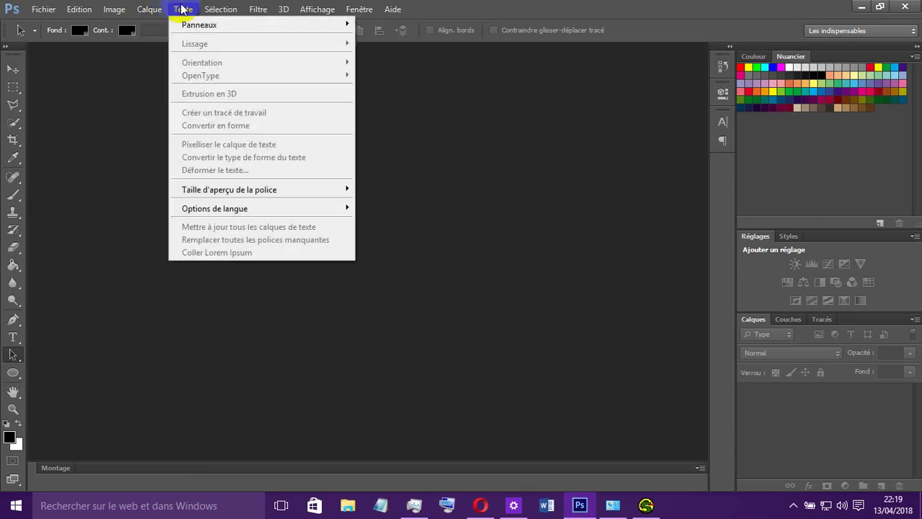
mouse_move(194, 32)
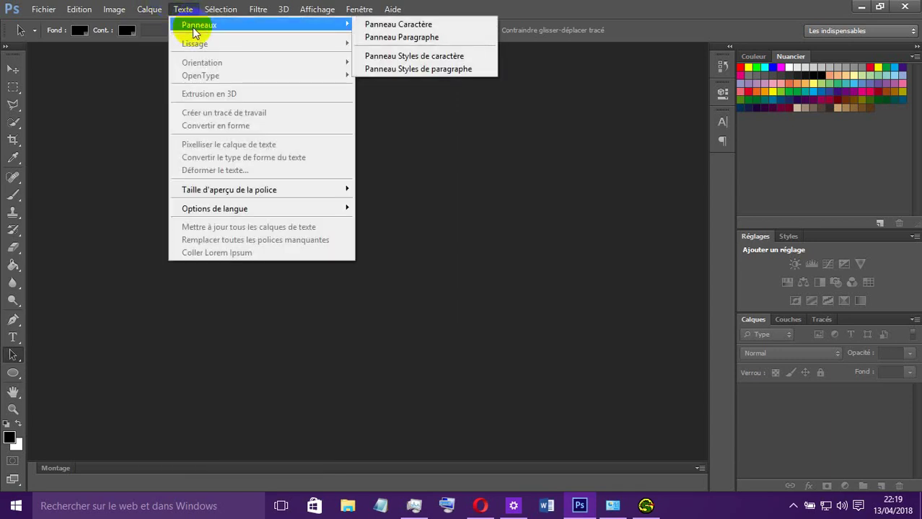
click(382, 25)
click(724, 143)
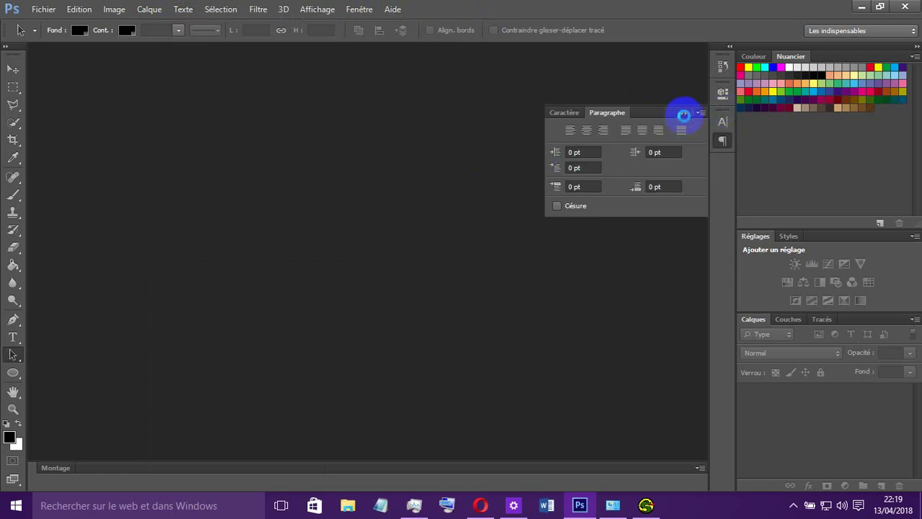
click(683, 114)
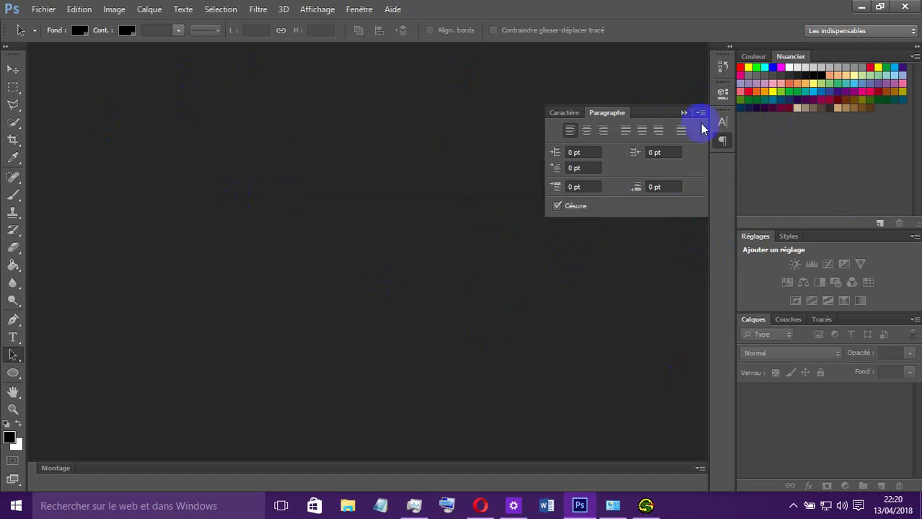
click(684, 112)
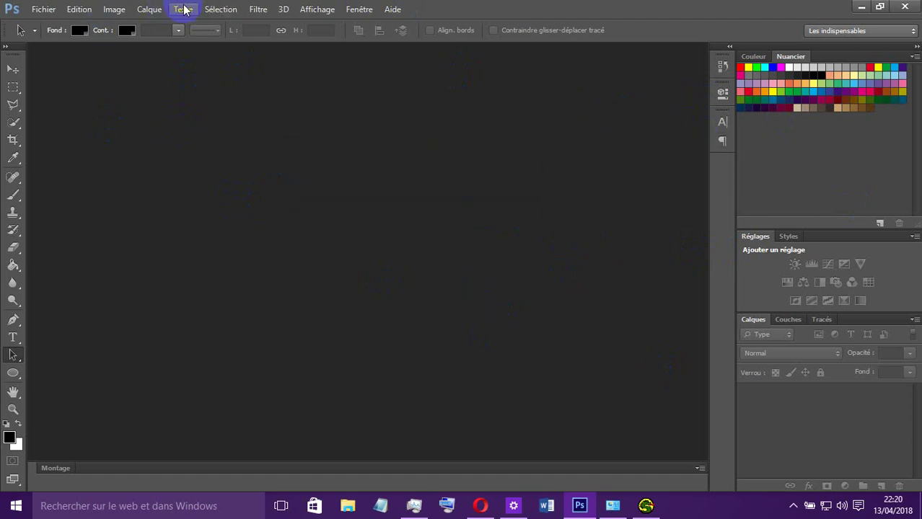
Examine the text commands, including the font preview size and language options
click(184, 9)
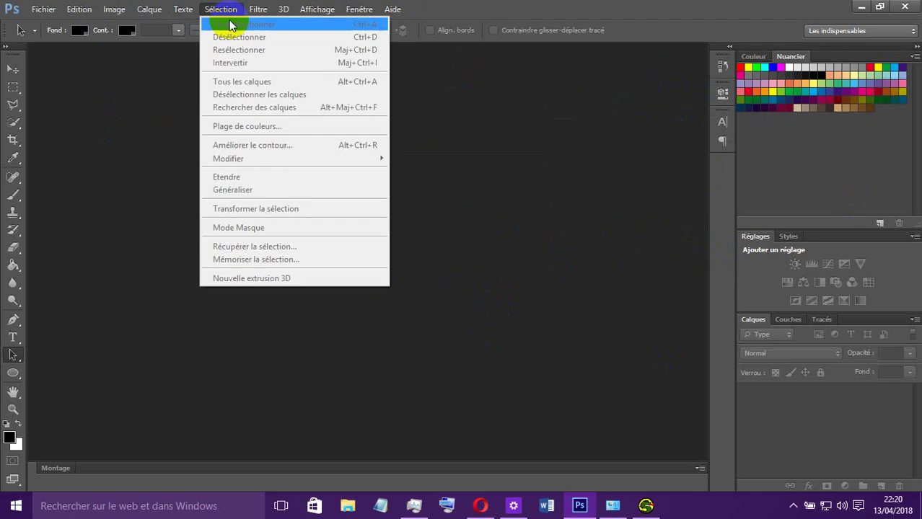
mouse_move(189, 26)
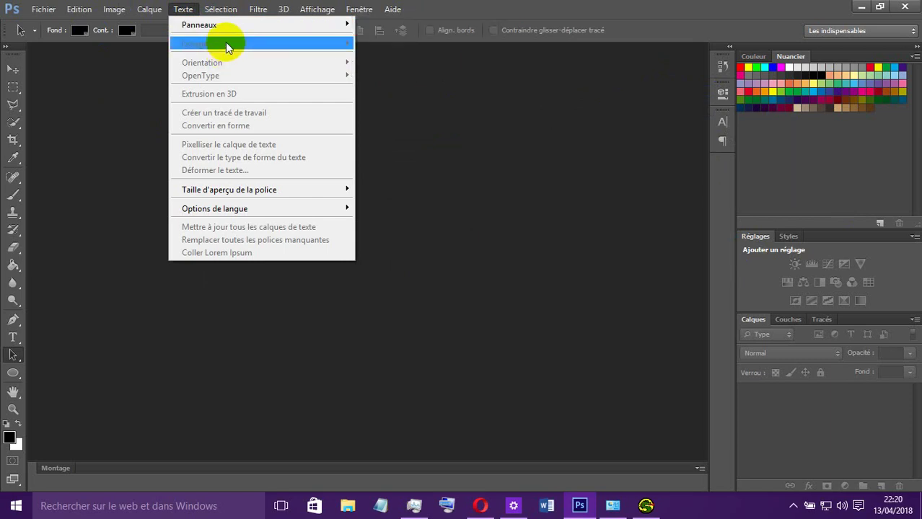
mouse_move(306, 190)
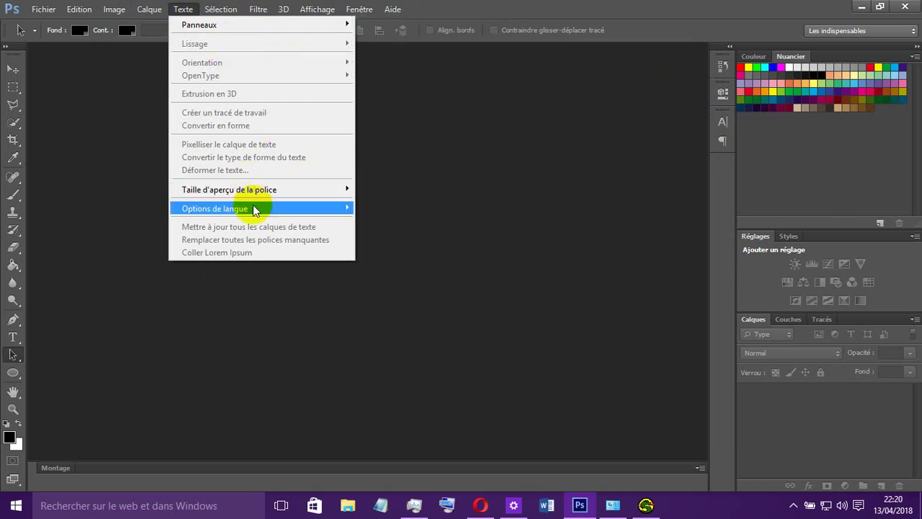
mouse_move(254, 211)
click(220, 12)
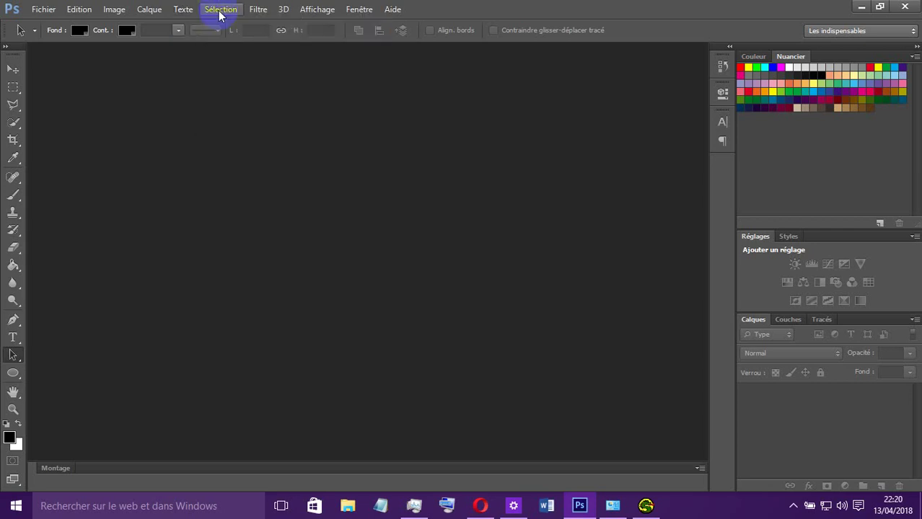
click(220, 12)
click(220, 10)
click(185, 10)
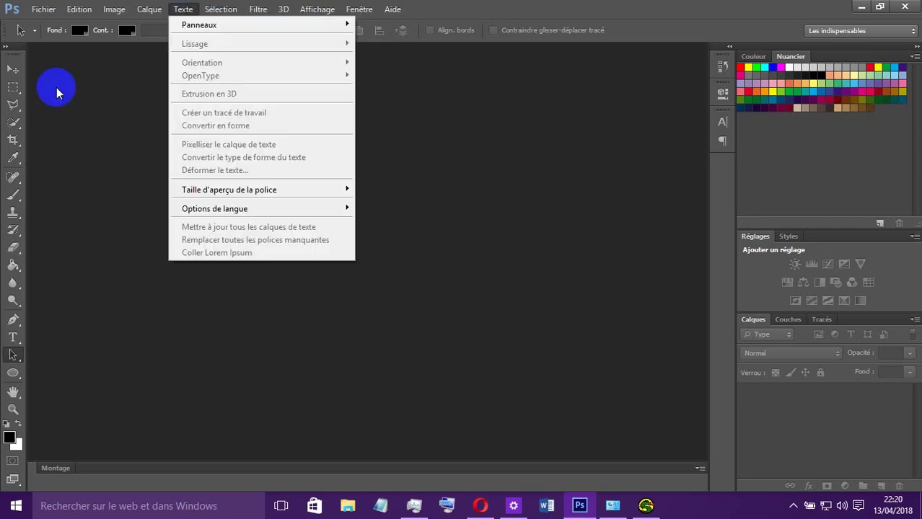
Activate the Rectangular Marquee tool
click(11, 92)
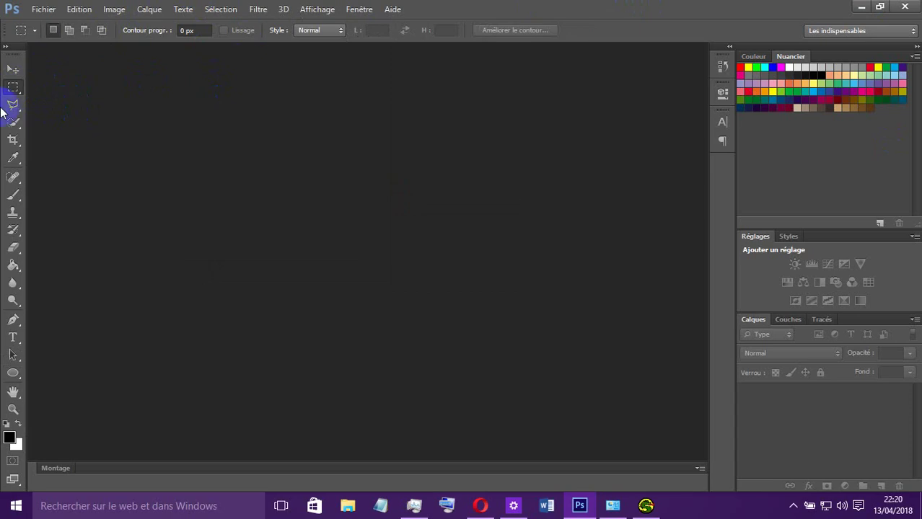
click(70, 10)
mouse_move(44, 10)
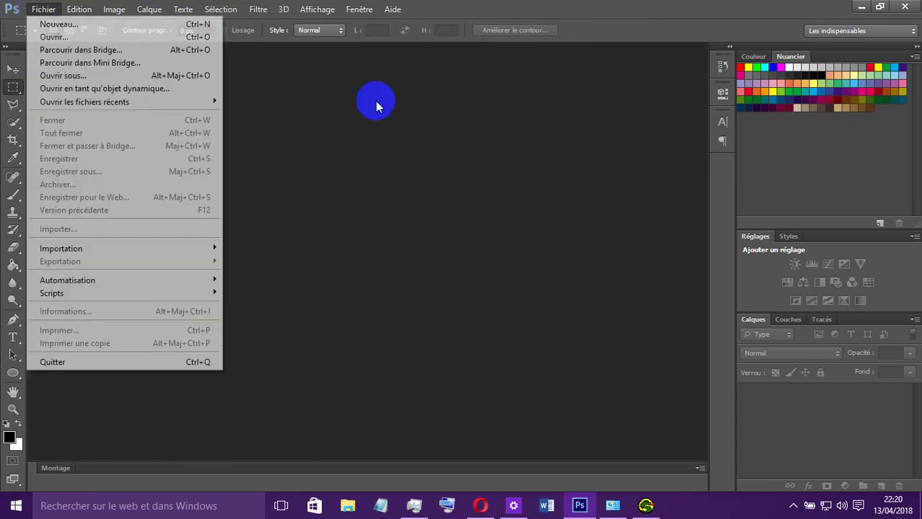
click(395, 145)
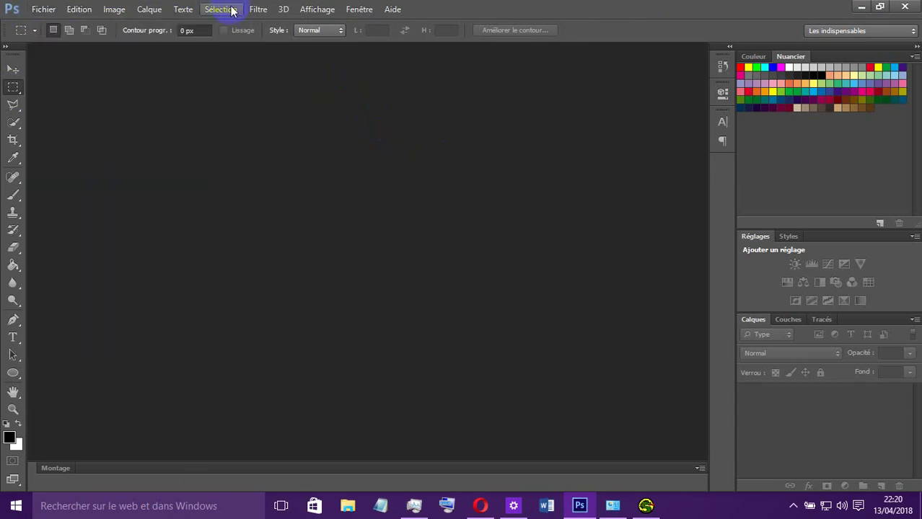
Examine the available selection, filter, 3D, view, window and help commands
click(217, 13)
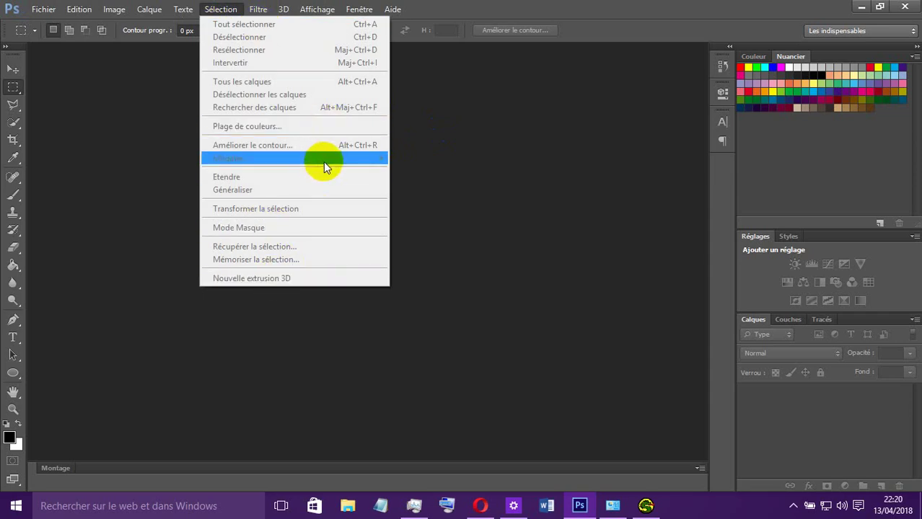
click(148, 106)
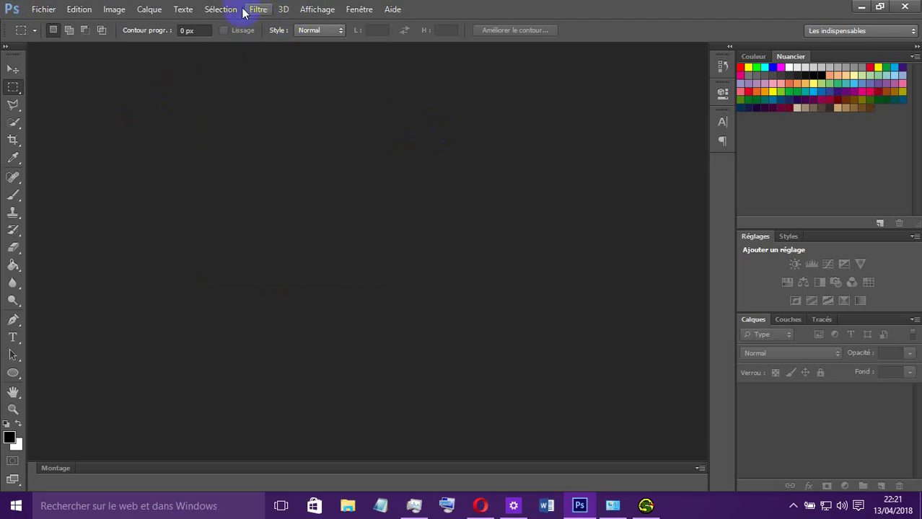
click(262, 8)
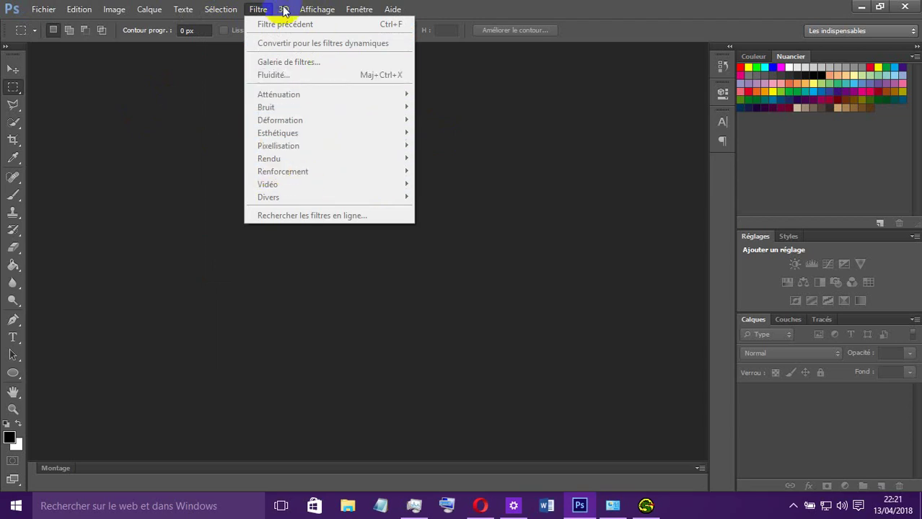
mouse_move(283, 9)
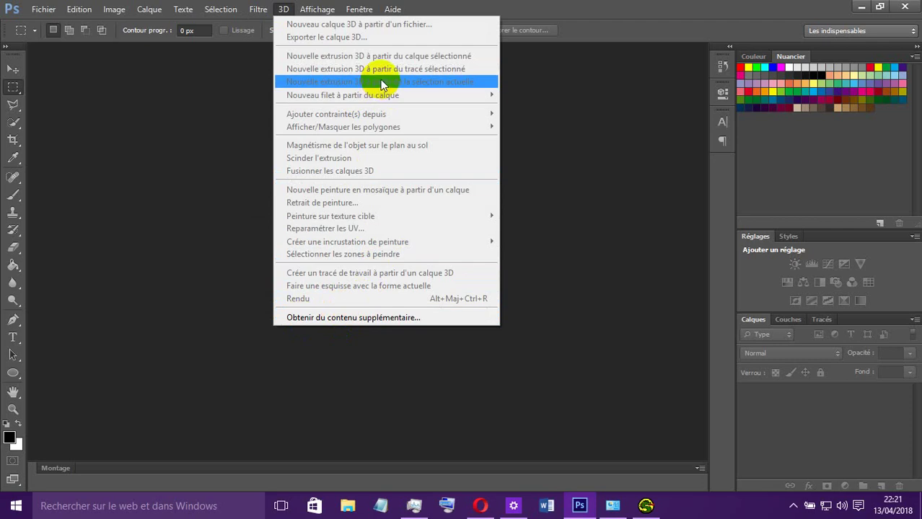
click(318, 9)
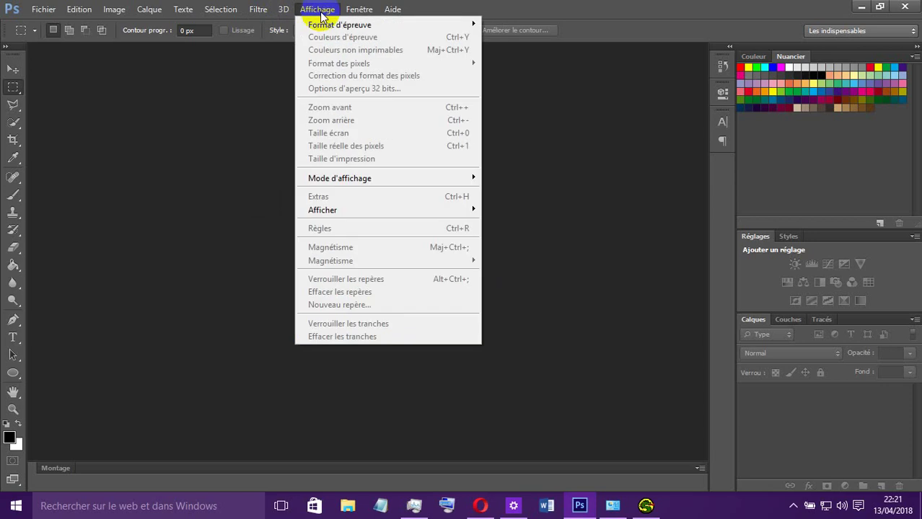
mouse_move(333, 28)
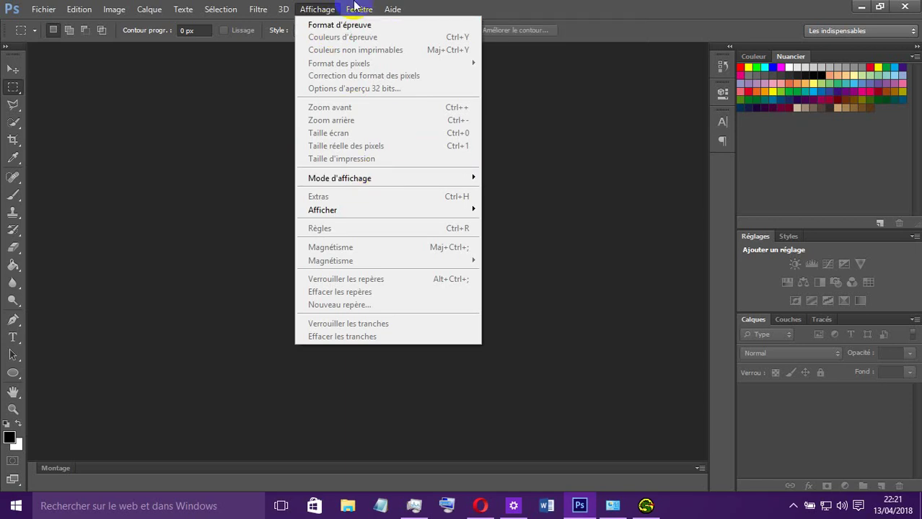
mouse_move(356, 7)
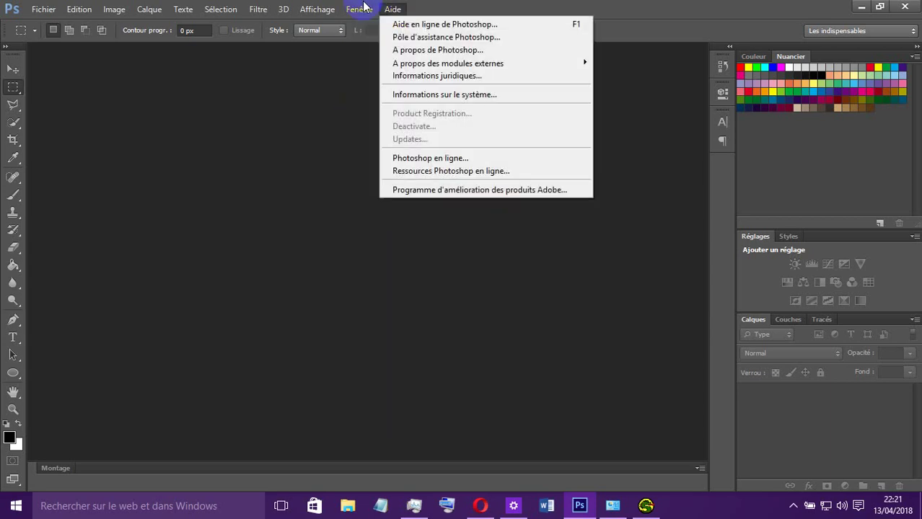
click(213, 254)
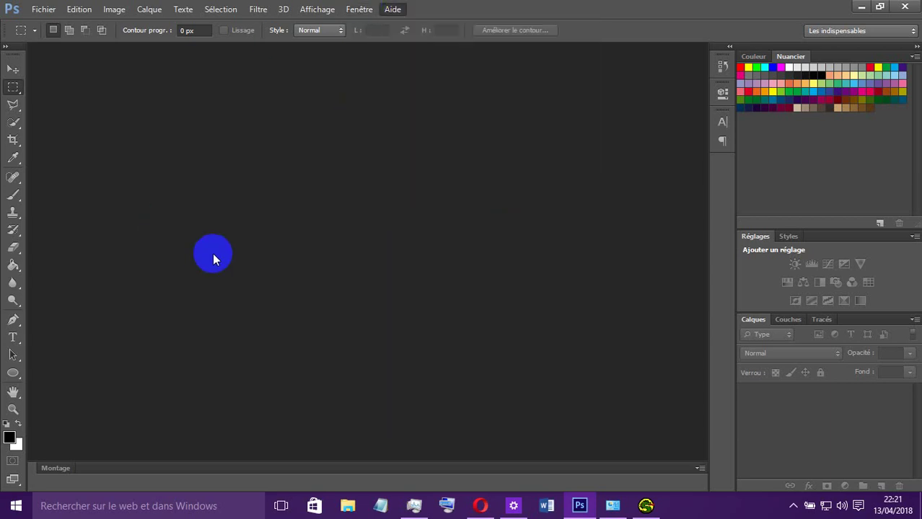
Expand and collapse the dock of iconized panels, and compare the Paragraph and Character settings
click(729, 47)
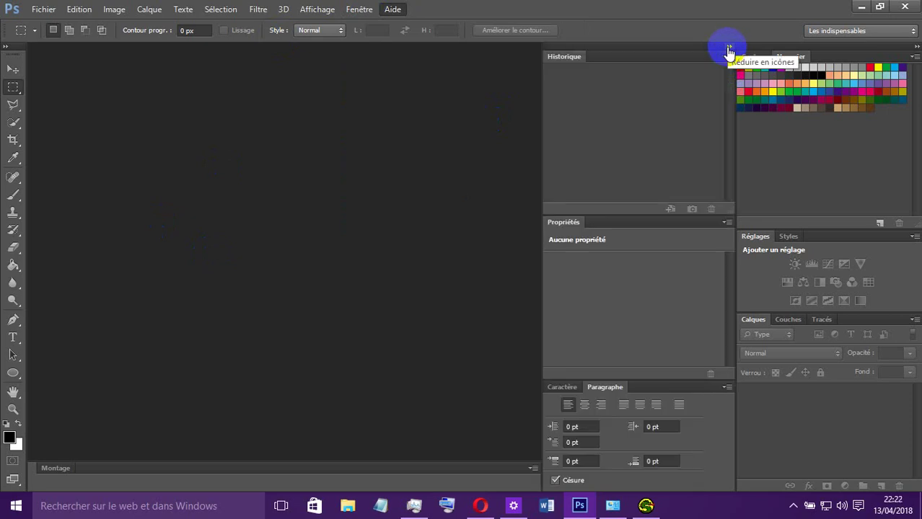
click(729, 48)
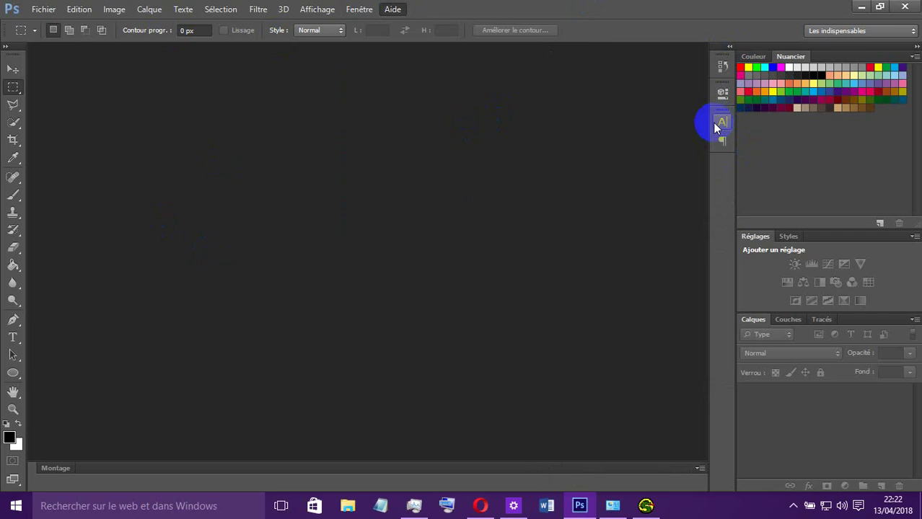
click(723, 143)
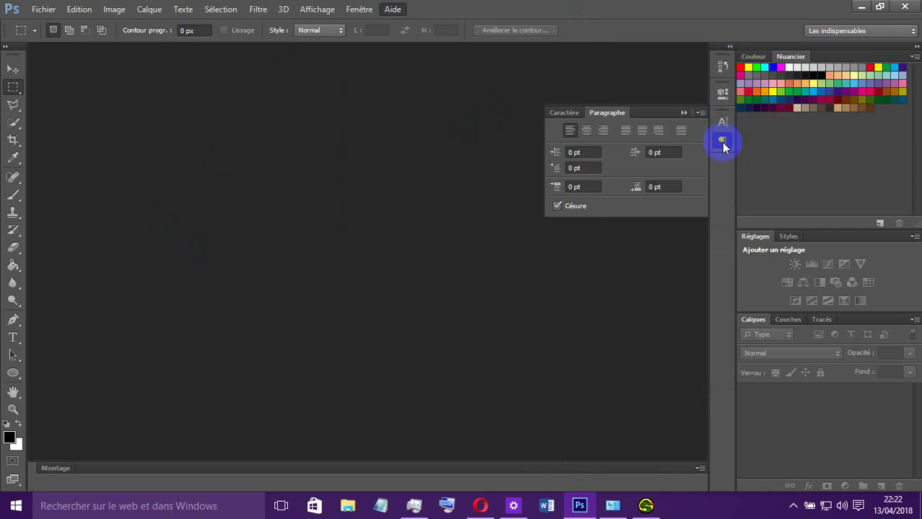
click(566, 114)
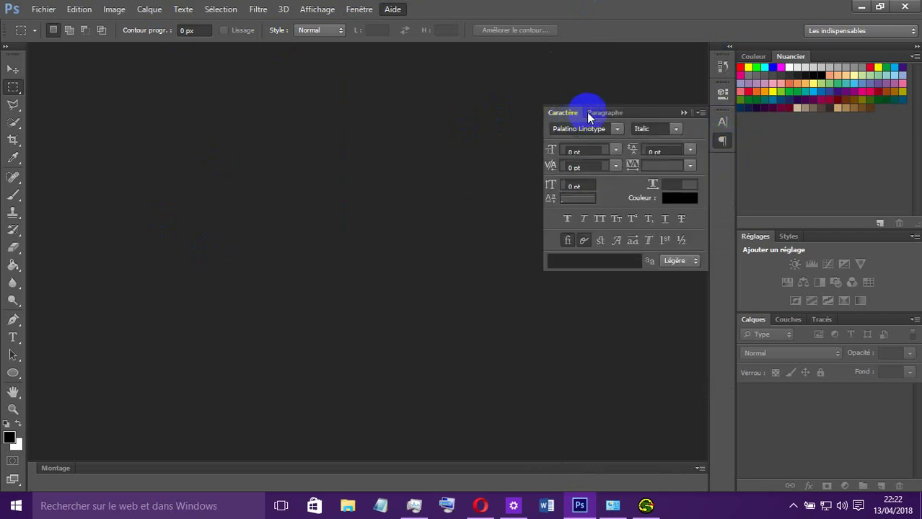
click(724, 123)
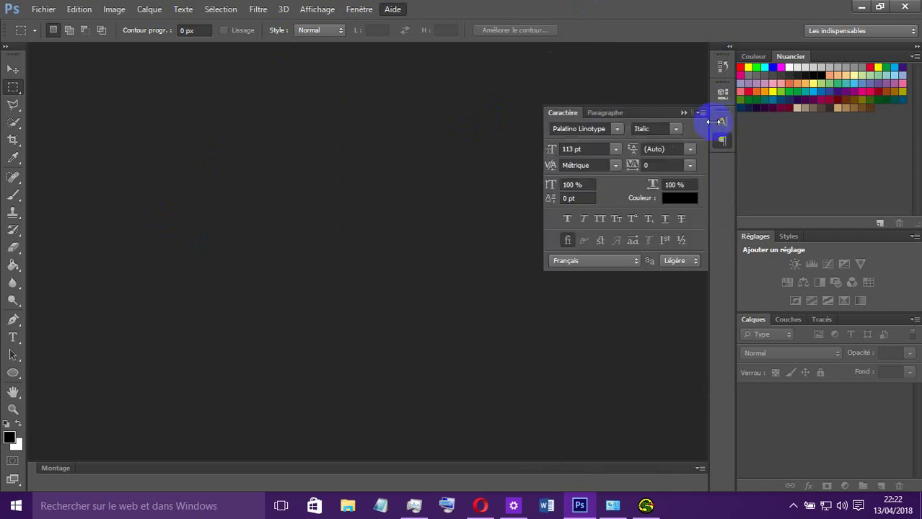
click(604, 113)
click(566, 114)
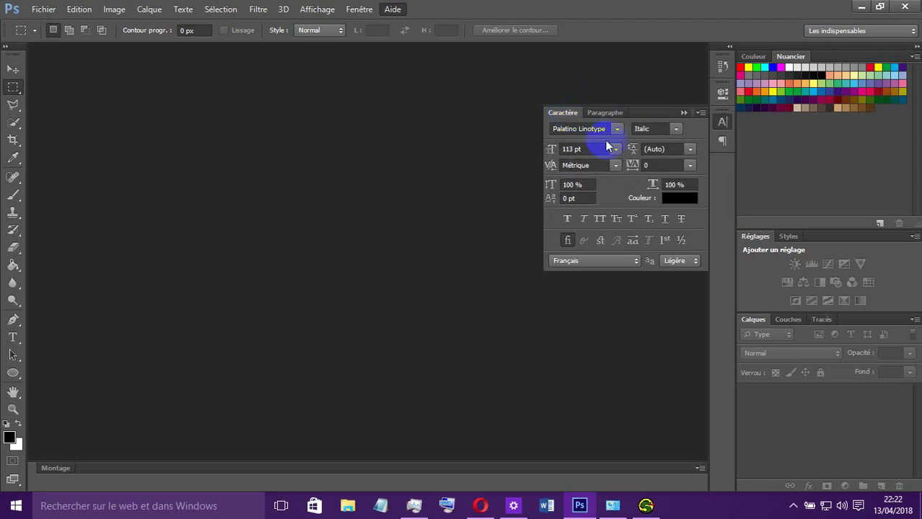
Examine the Properties and History panels from the iconized dock, and collapse the dock again
click(725, 91)
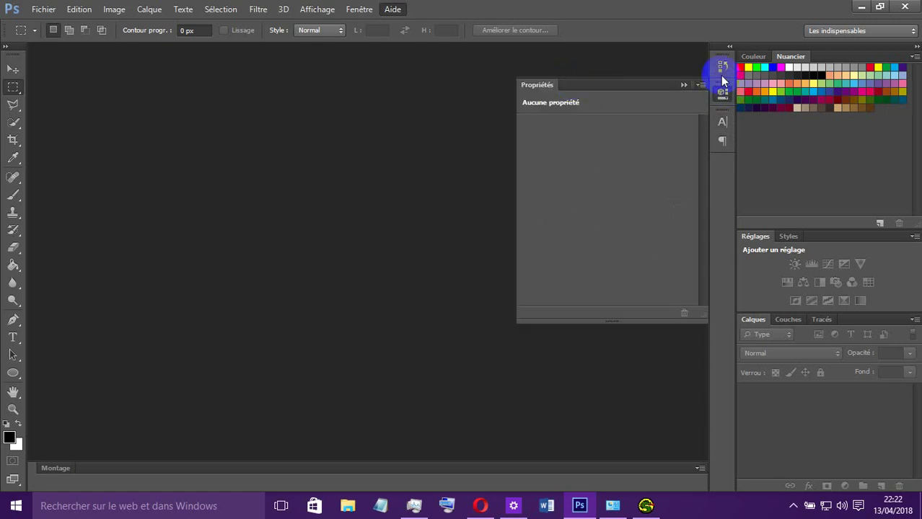
click(722, 66)
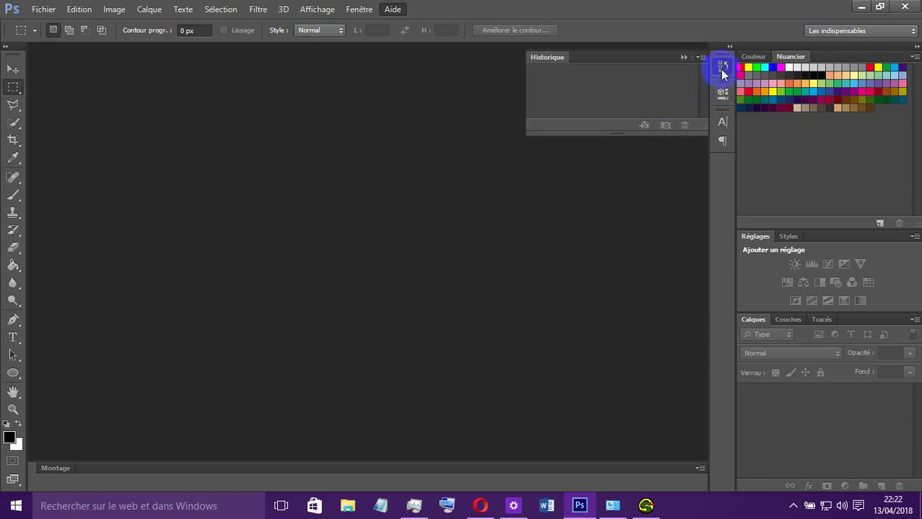
click(723, 67)
click(723, 68)
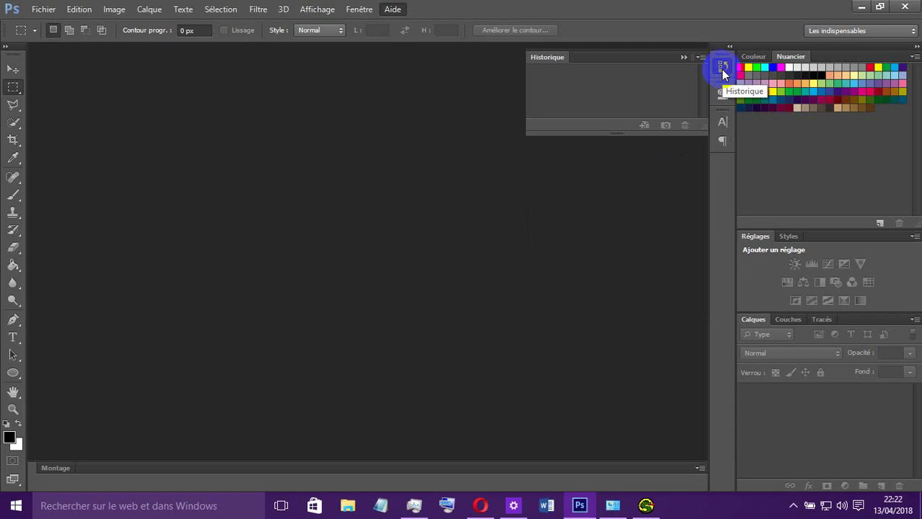
click(722, 69)
Compare the Adjustments and Styles panels, and view the Channels panel before returning to Layers
click(790, 239)
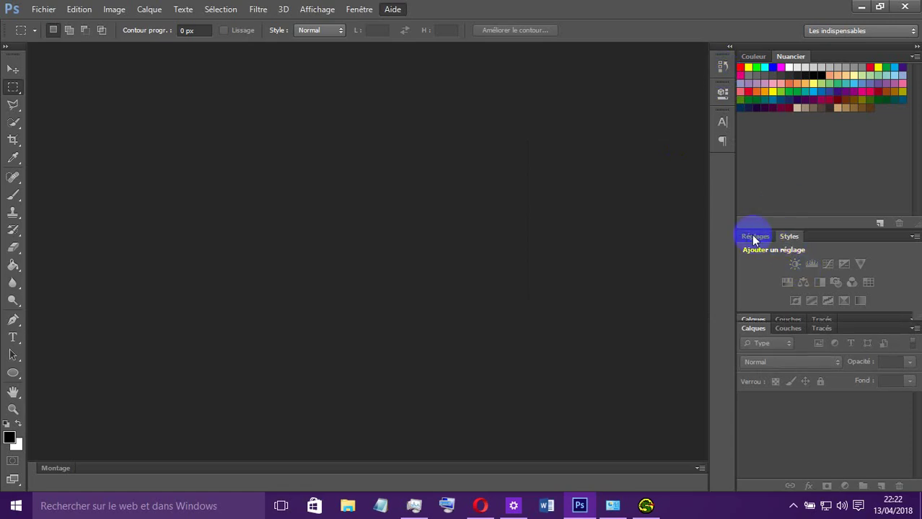
click(759, 237)
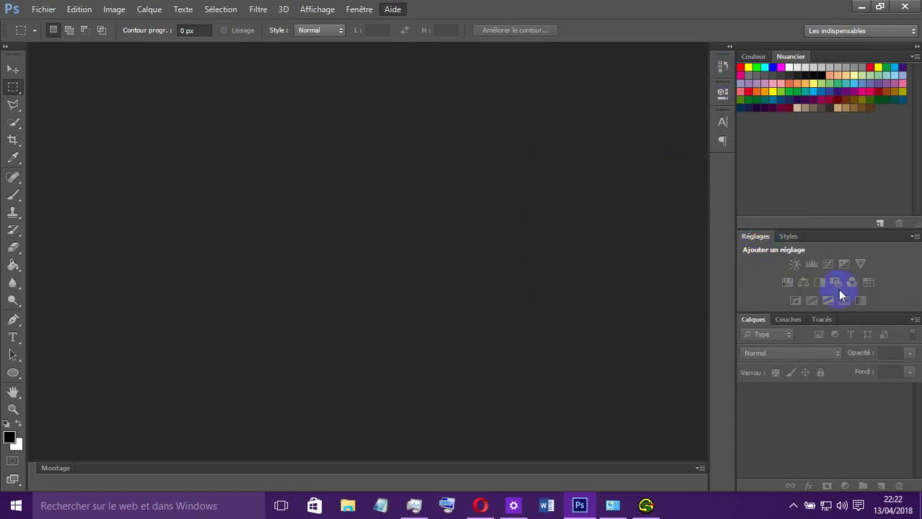
click(792, 239)
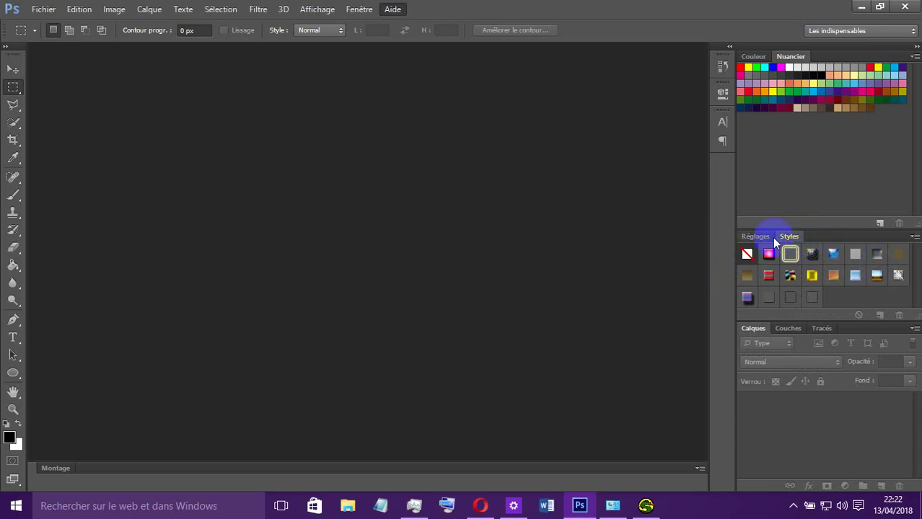
click(759, 236)
click(778, 322)
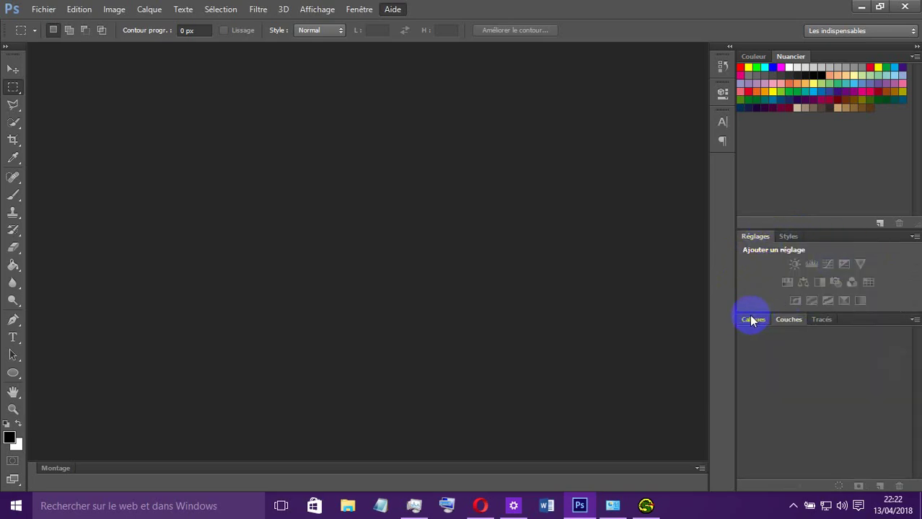
click(750, 318)
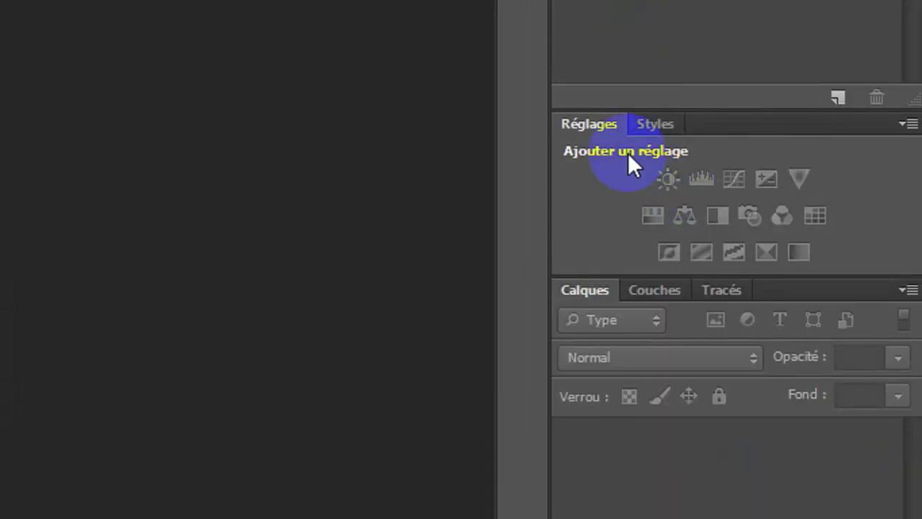
Review the style presets, return to Adjustments, and look through the Channels, Paths and Layers panels
click(649, 114)
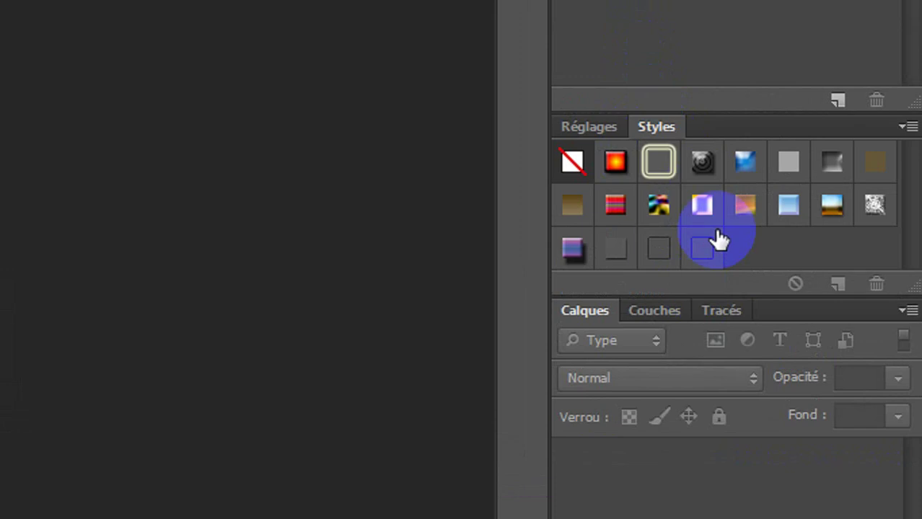
click(605, 128)
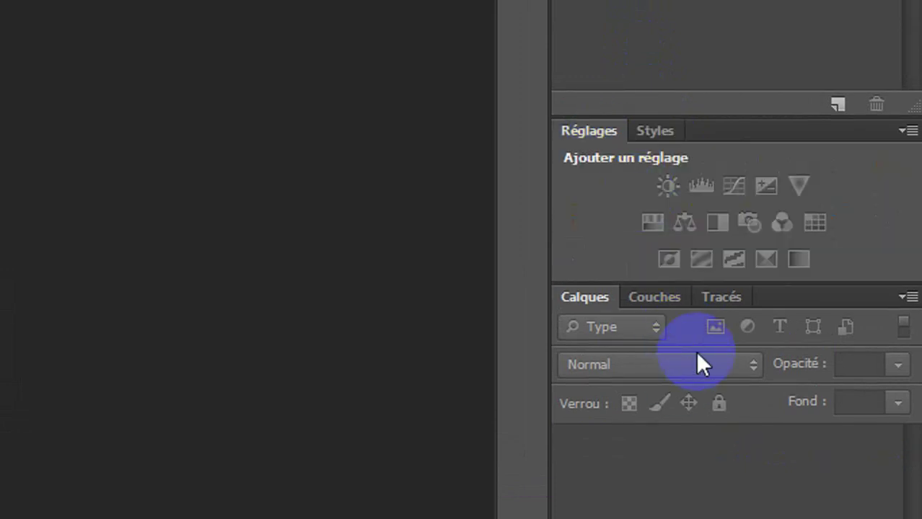
click(655, 299)
click(722, 302)
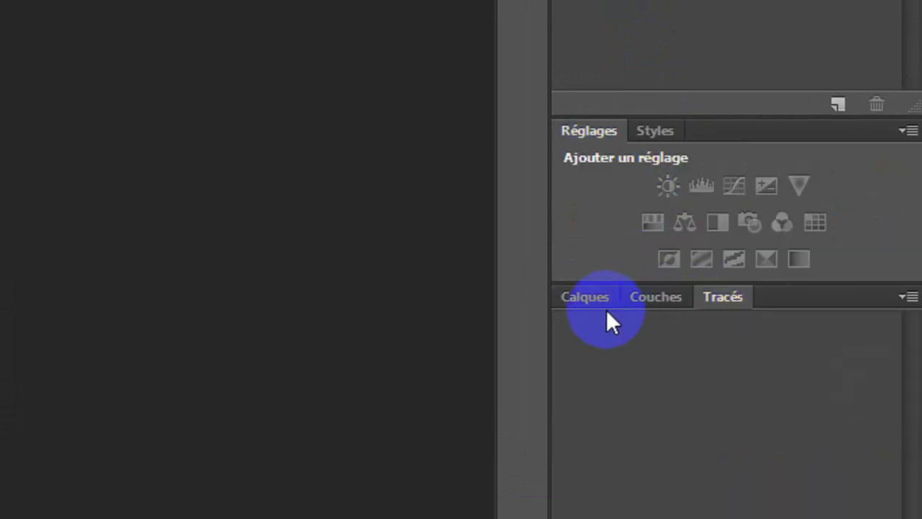
click(589, 298)
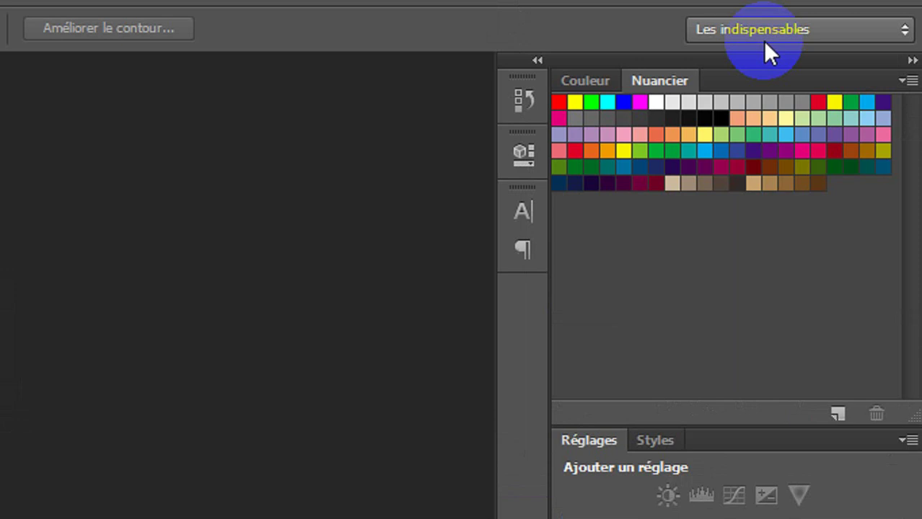
Examine the available workspace presets and choose Les indispensables
click(818, 67)
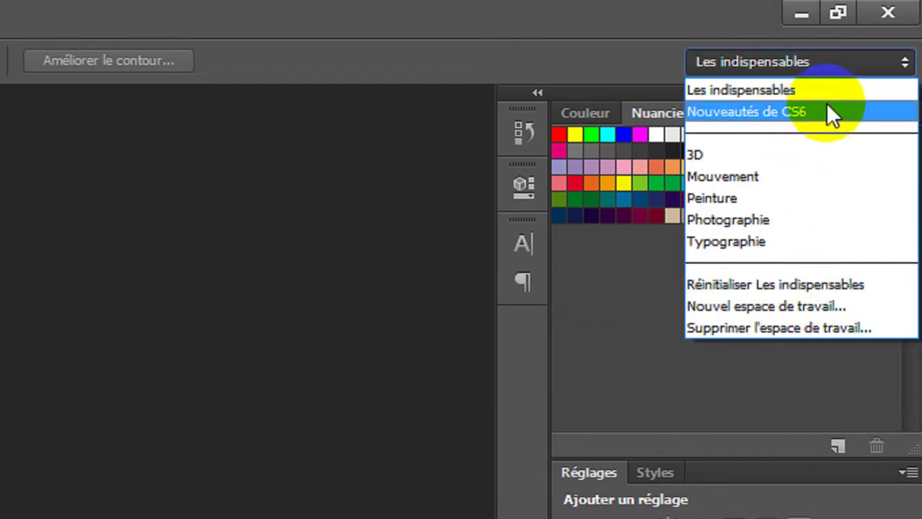
click(748, 93)
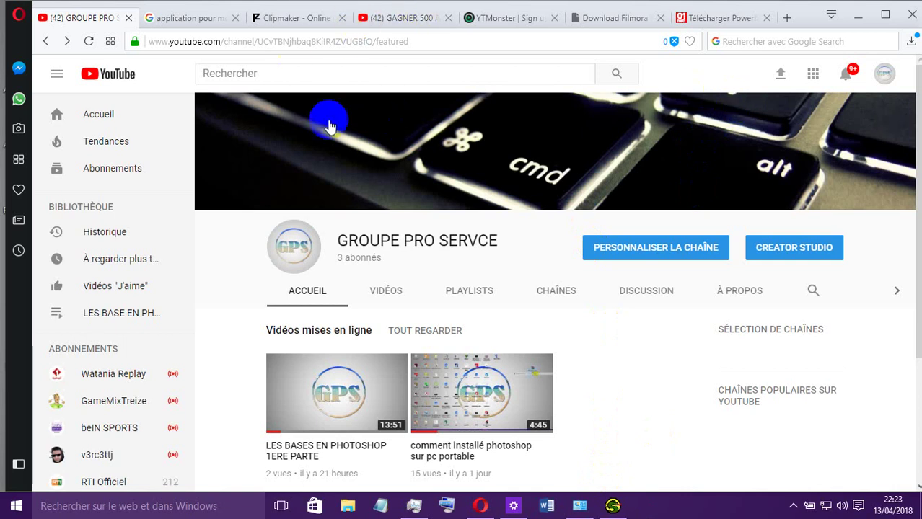
mouse_move(292, 249)
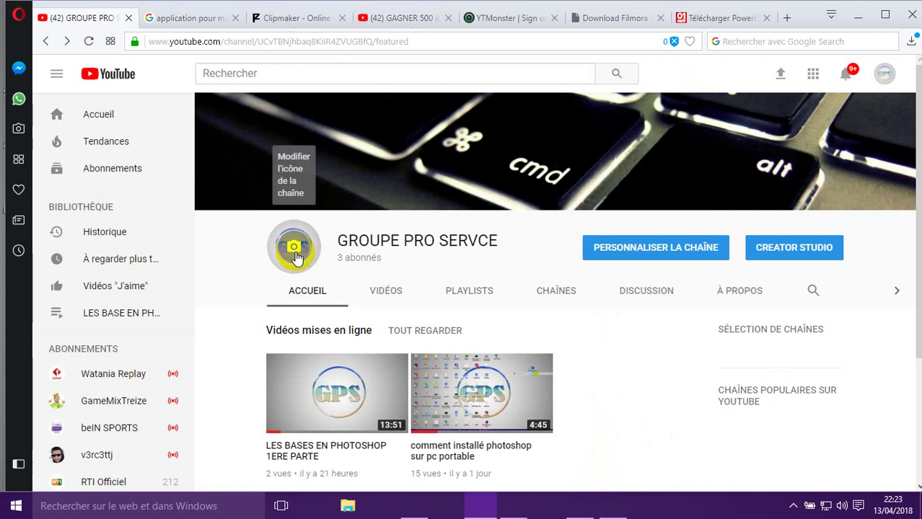
click(295, 254)
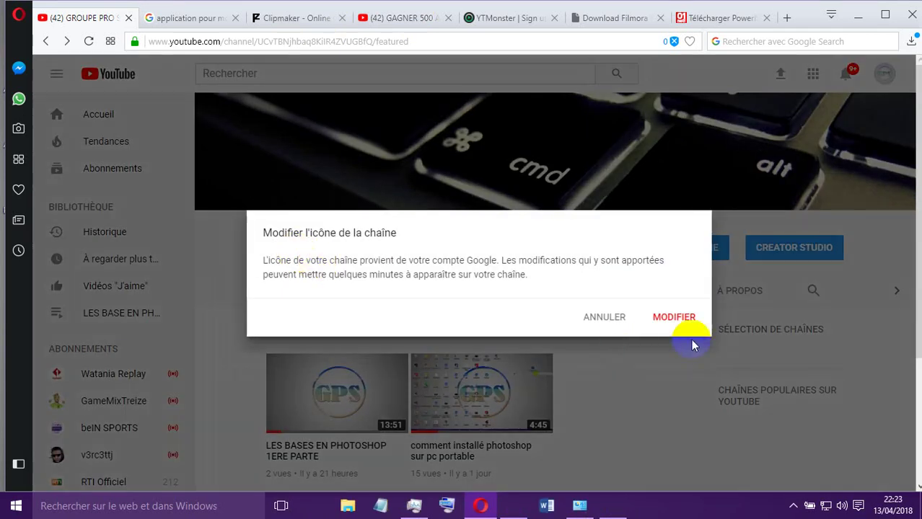
click(604, 318)
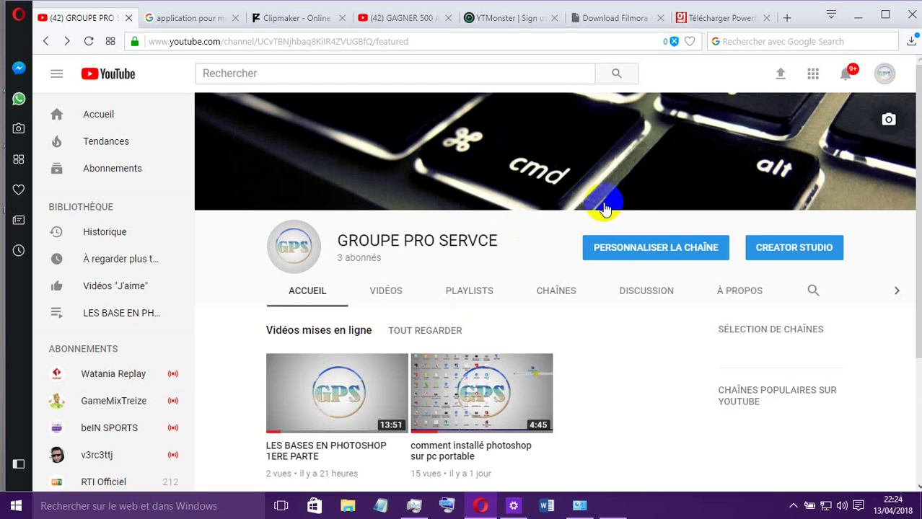
Look over the Filmora download page in the browser and return to the GROUPE PRO SERVCE YouTube channel page
click(625, 20)
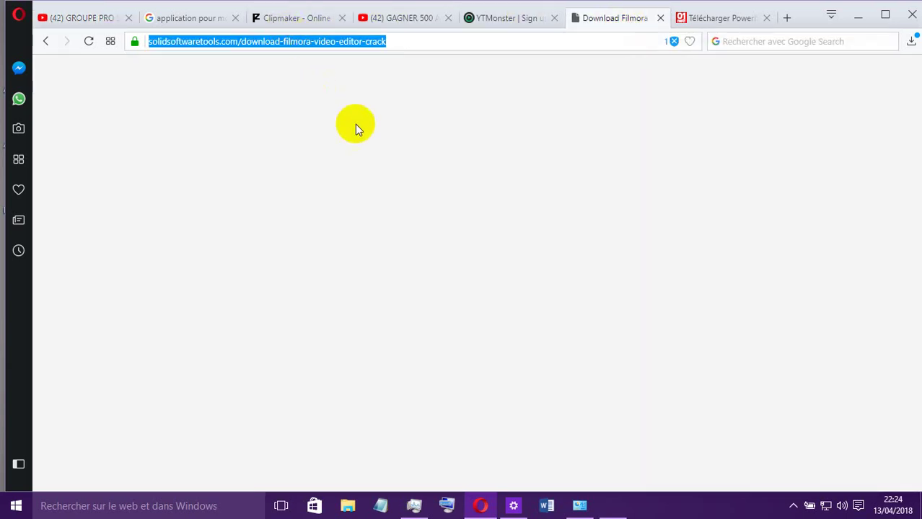
scroll(370, 122, down, 8)
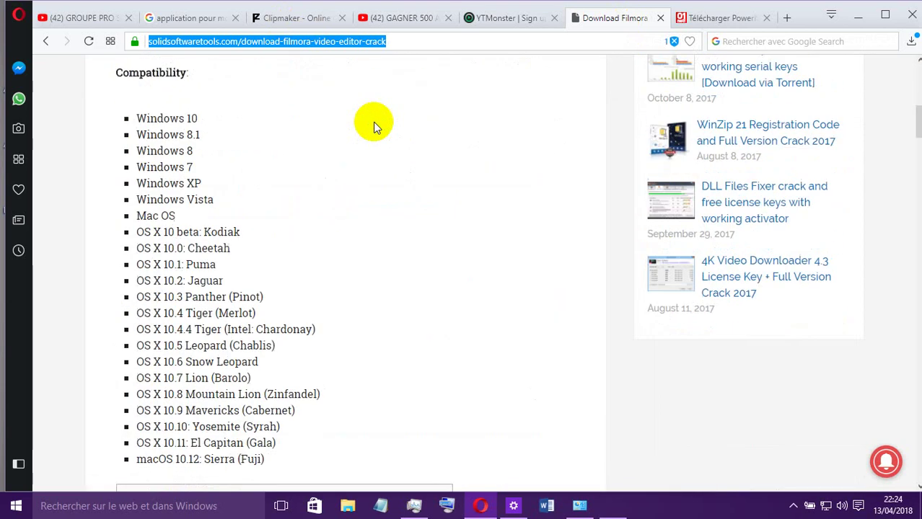
scroll(373, 122, up, 10)
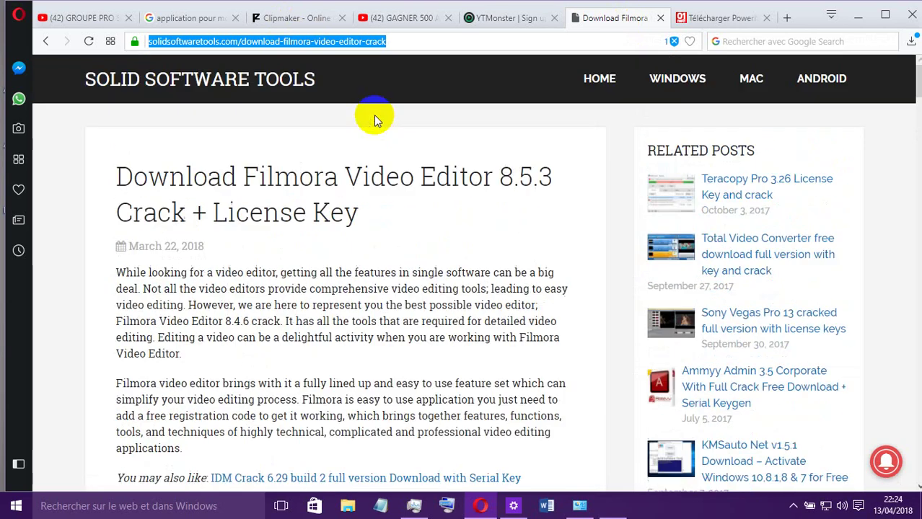
click(79, 18)
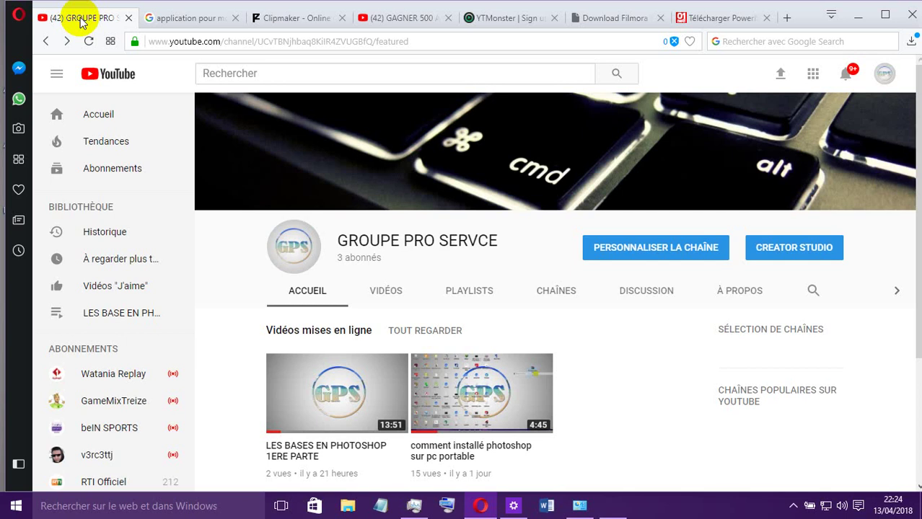